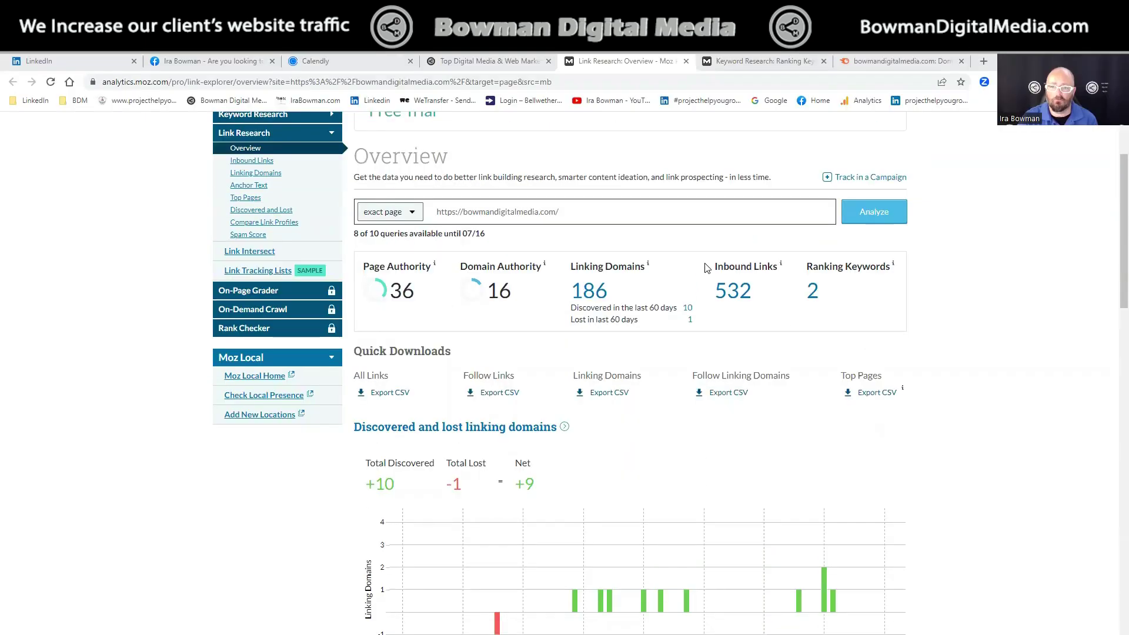
# - Highlight moz.com in the link overview's address, then switch to the Bowman Digital Media homepage
pyautogui.moveTo(136, 84); pyautogui.dragTo(171, 88)
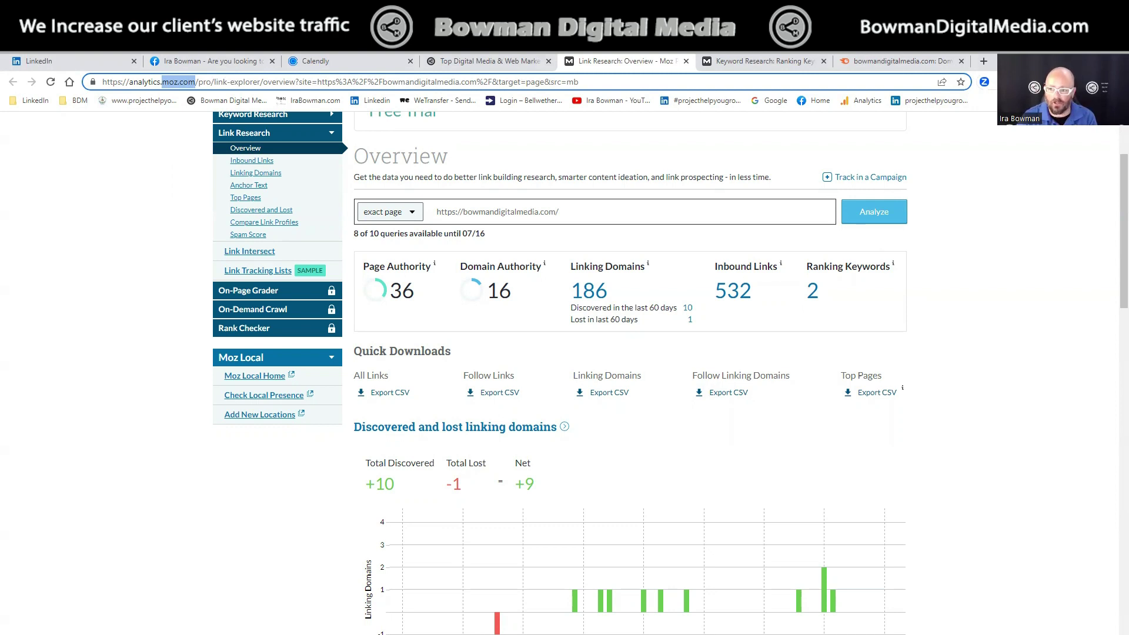
pyautogui.click(525, 61)
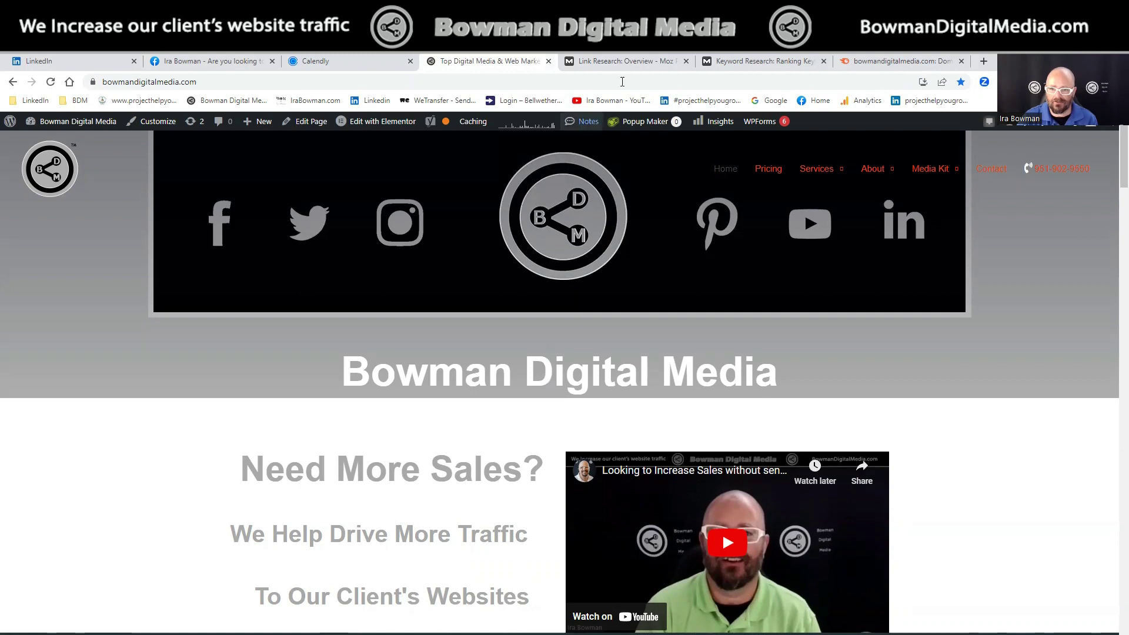
# - Return to the Moz link overview, then show the Ranking Keywords report listing 2 keywords
pyautogui.click(652, 62)
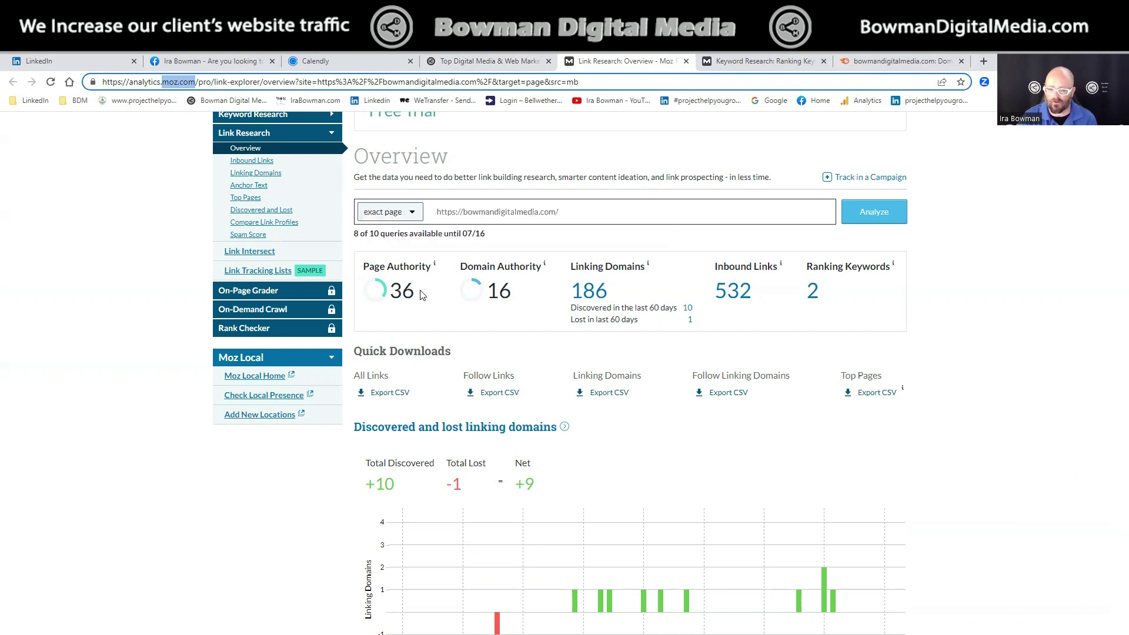
pyautogui.moveTo(514, 291)
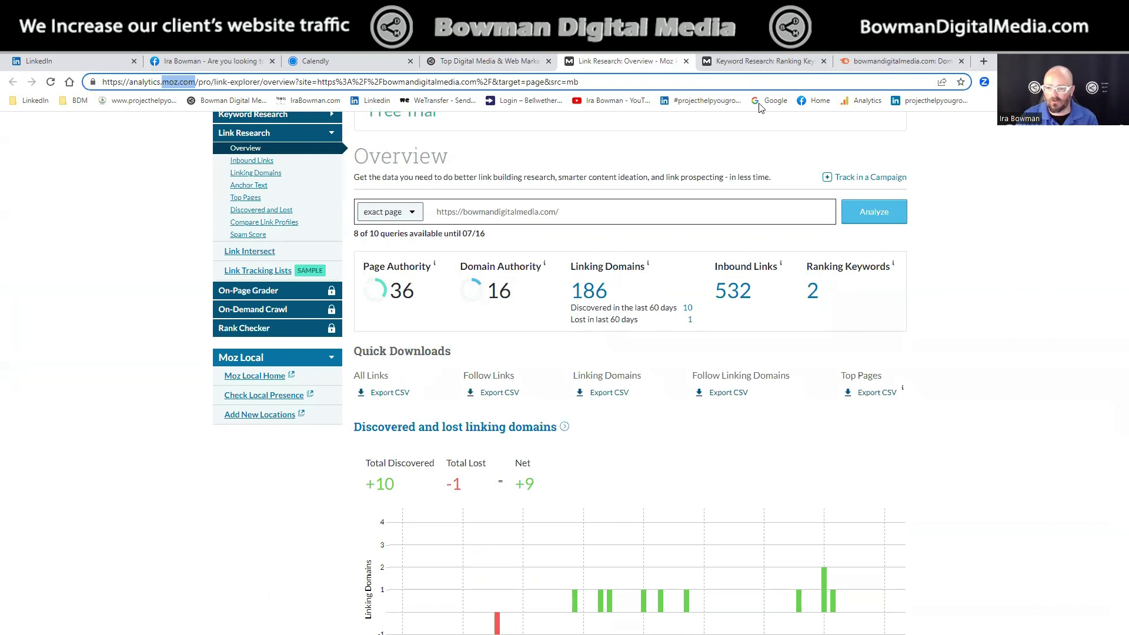
pyautogui.hotkey('ctrl', 'Tab')
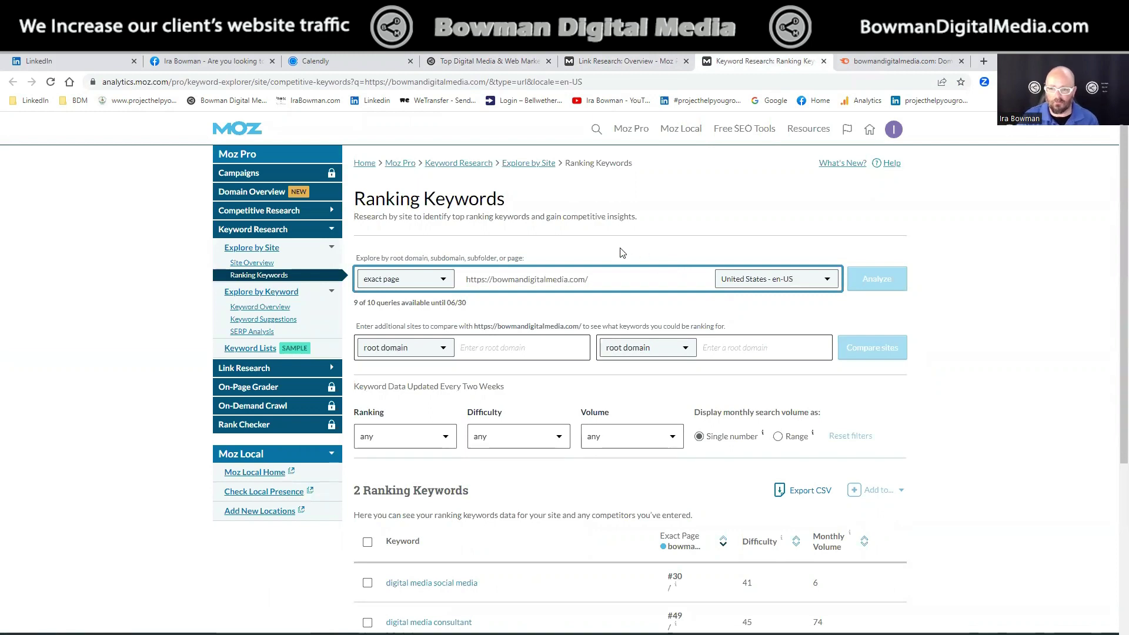
pyautogui.scroll(-3, 618, 259)
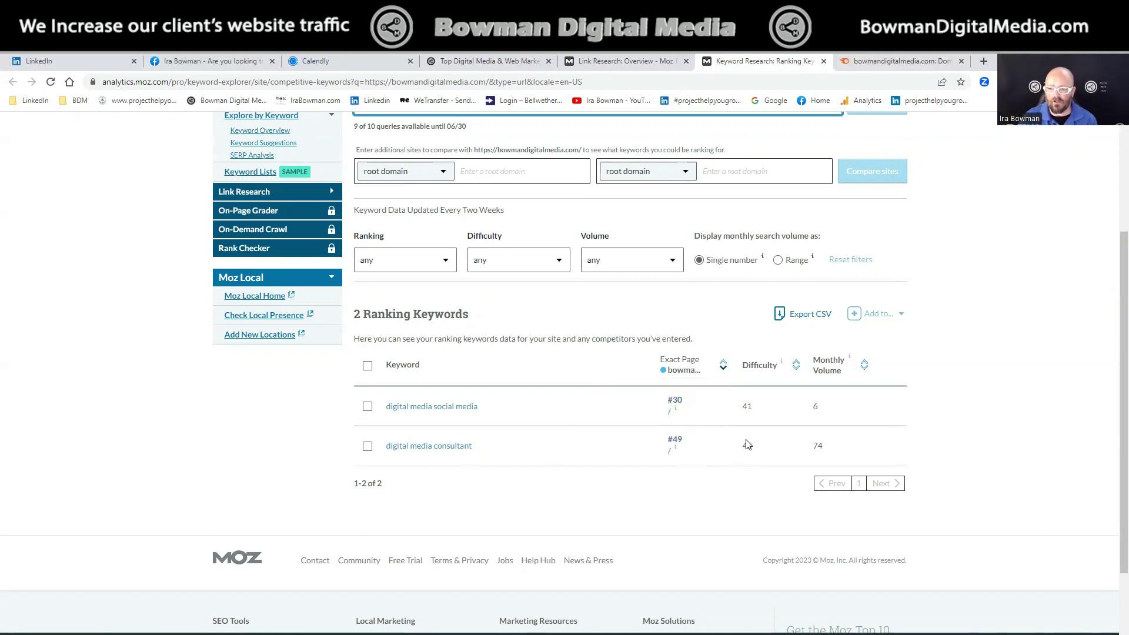
pyautogui.scroll(1, 722, 411)
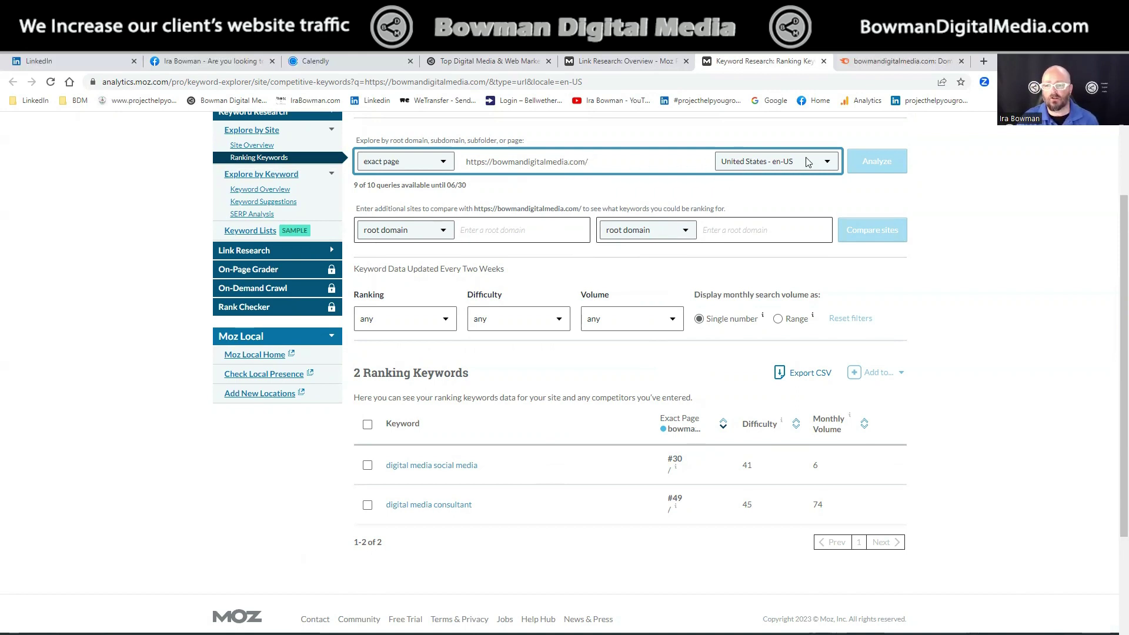
# - Show Semrush's bowmandigitalmedia.com overview, highlight semrush.com in the address, and scroll toward Organic Research
pyautogui.click(883, 64)
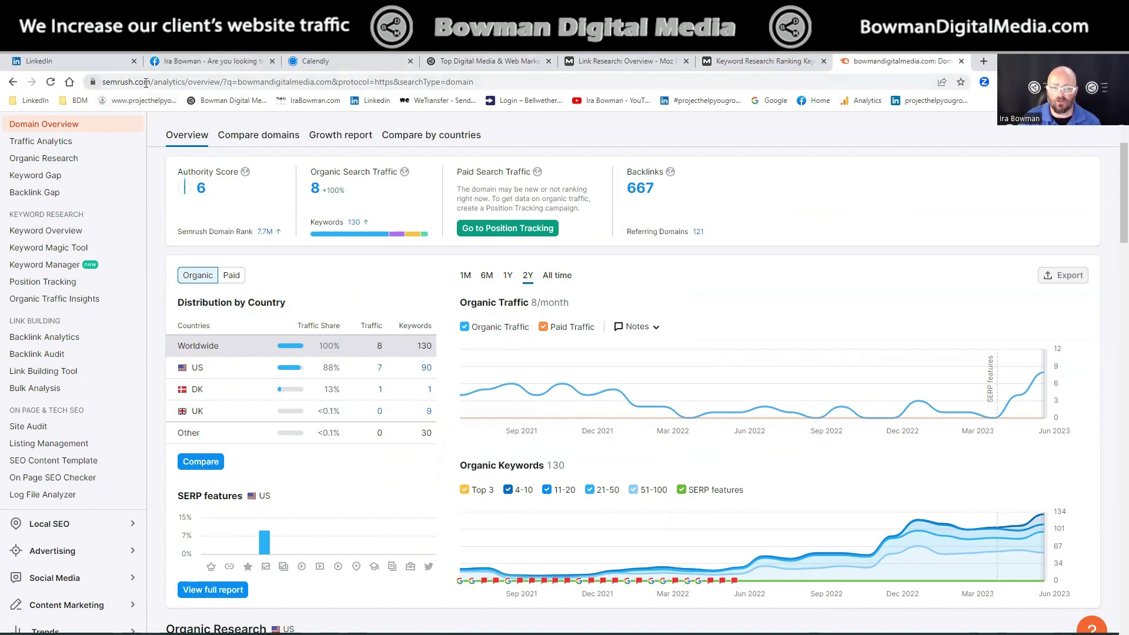
pyautogui.hotkey('ctrl', 'l')
pyautogui.press('Home')
pyautogui.hotkey('shift', 'Right')
pyautogui.hotkey('shift', 'Right')
pyautogui.hotkey('shift', 'Right')
pyautogui.hotkey('shift', 'Right')
pyautogui.hotkey('shift', 'Right')
pyautogui.hotkey('shift', 'Right')
pyautogui.hotkey('shift', 'Right')
pyautogui.hotkey('shift', 'Right')
pyautogui.hotkey('shift', 'Right')
pyautogui.hotkey('shift', 'Right')
pyautogui.hotkey('shift', 'Right')
pyautogui.hotkey('shift', 'Right')
pyautogui.hotkey('shift', 'Right')
pyautogui.hotkey('shift', 'Right')
pyautogui.hotkey('shift', 'Right')
pyautogui.hotkey('shift', 'Right')
pyautogui.hotkey('shift', 'Right')
pyautogui.hotkey('shift', 'Right')
pyautogui.hotkey('shift', 'Right')
pyautogui.hotkey('shift', 'Right')
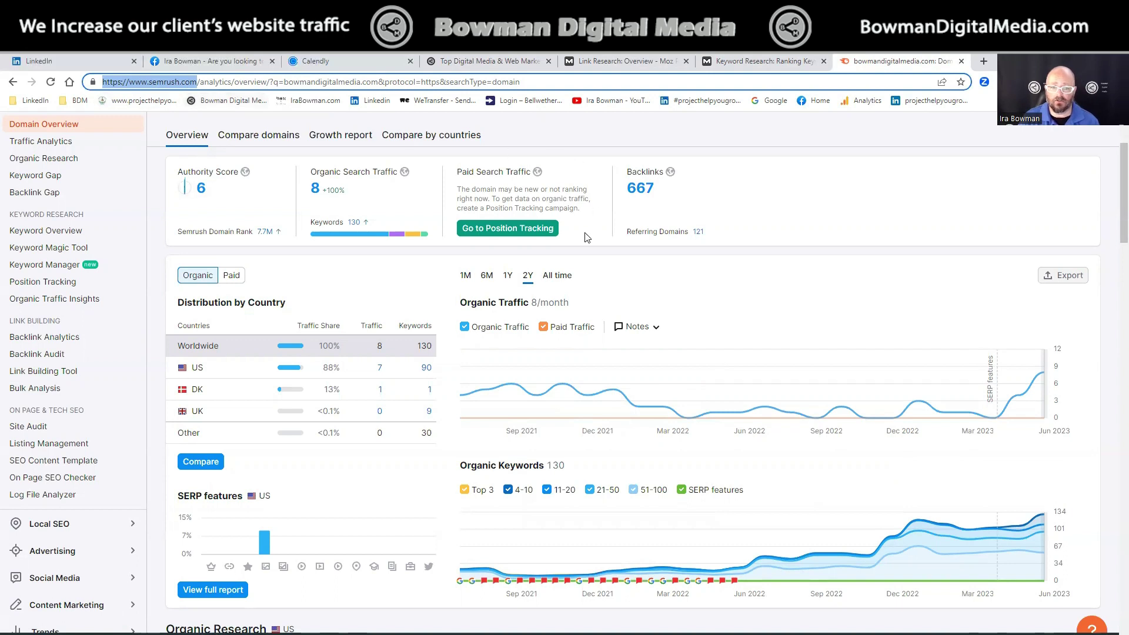
pyautogui.scroll(-6, 652, 316)
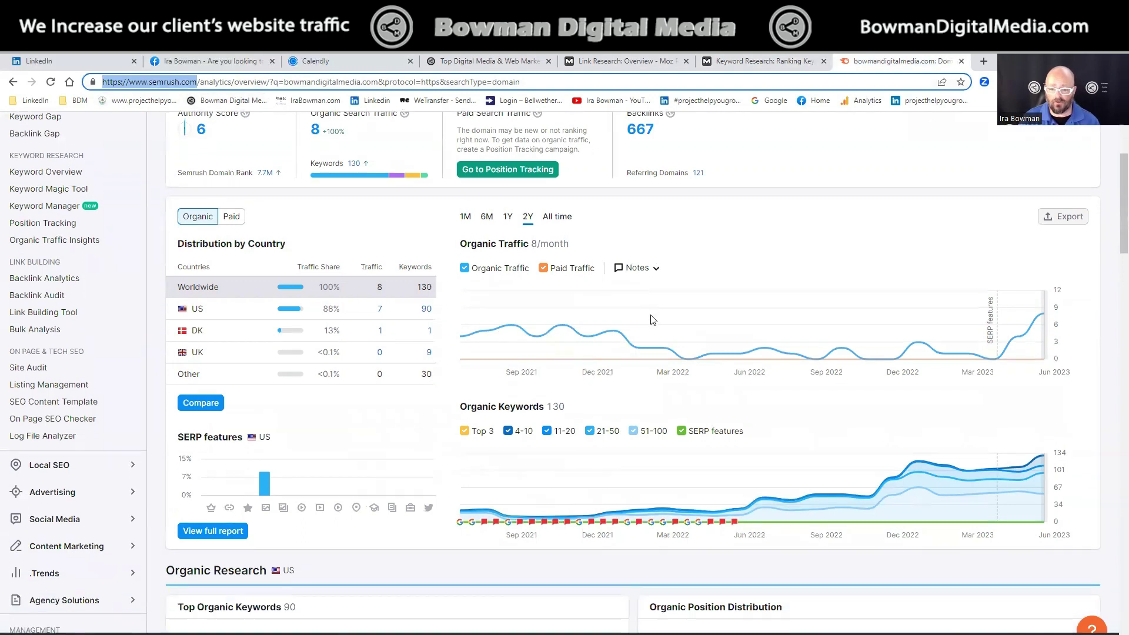
pyautogui.scroll(-3, 658, 331)
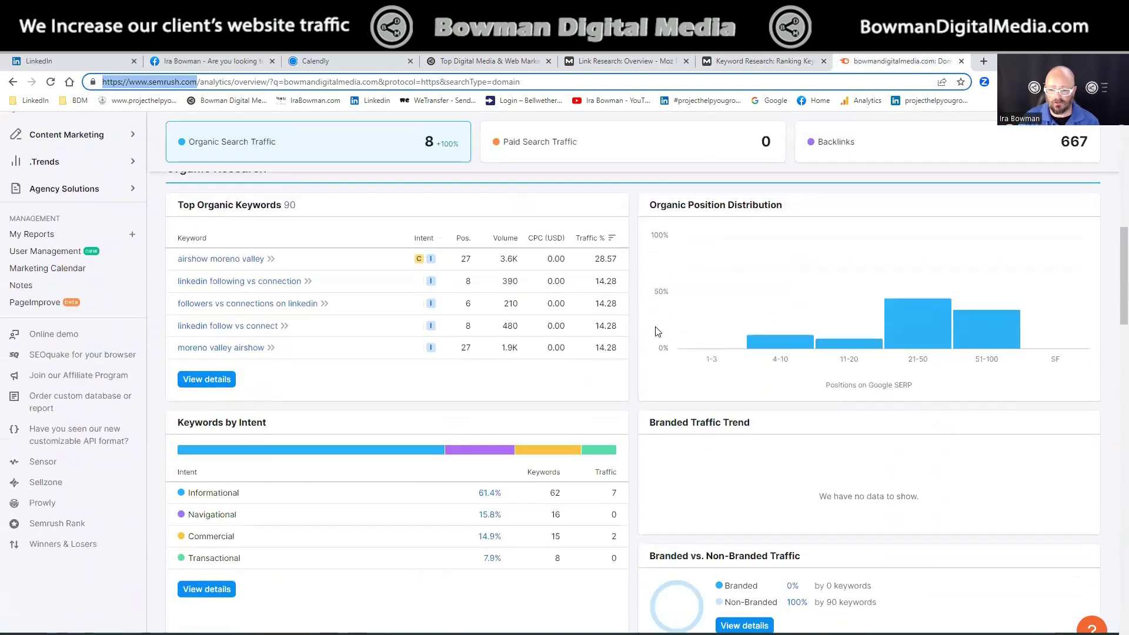
pyautogui.scroll(1, 701, 322)
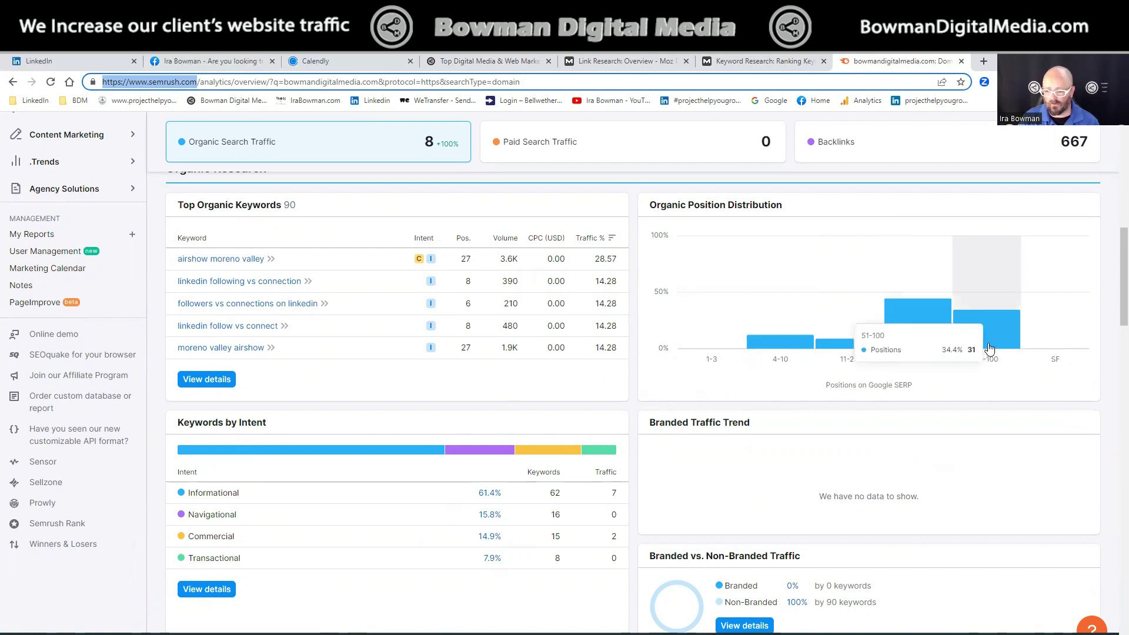
pyautogui.moveTo(785, 353)
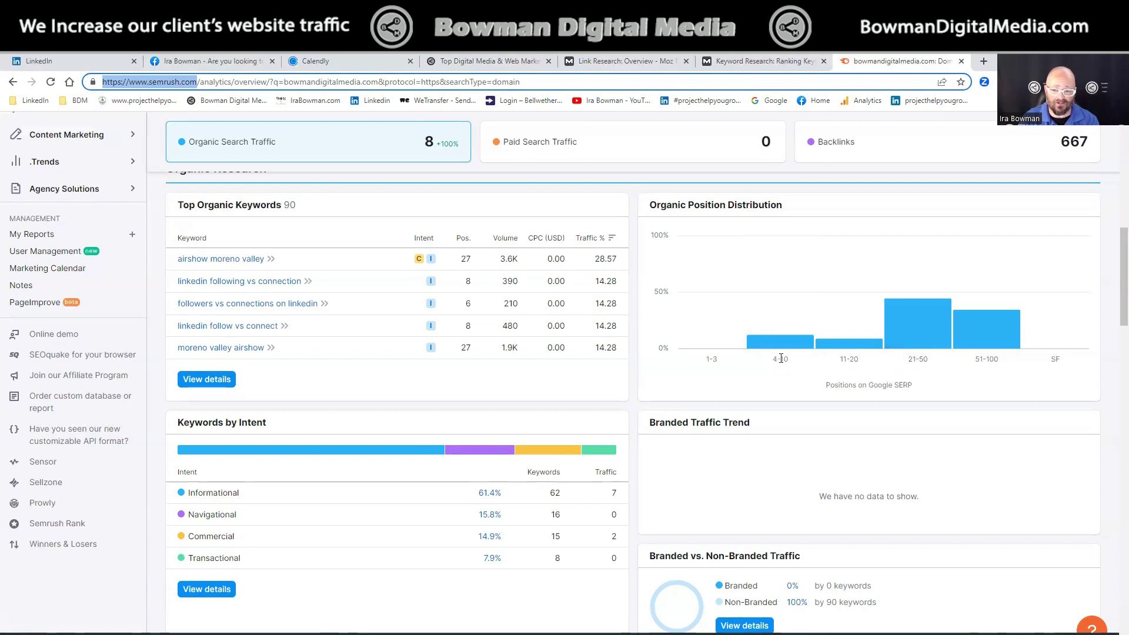
pyautogui.moveTo(848, 351)
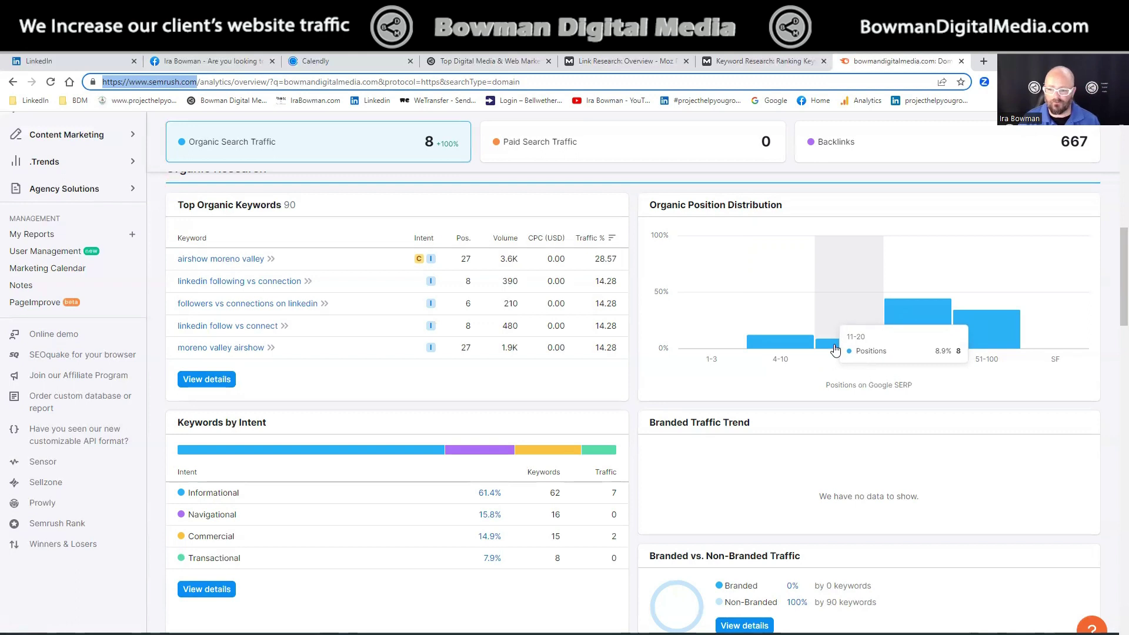
pyautogui.moveTo(941, 347)
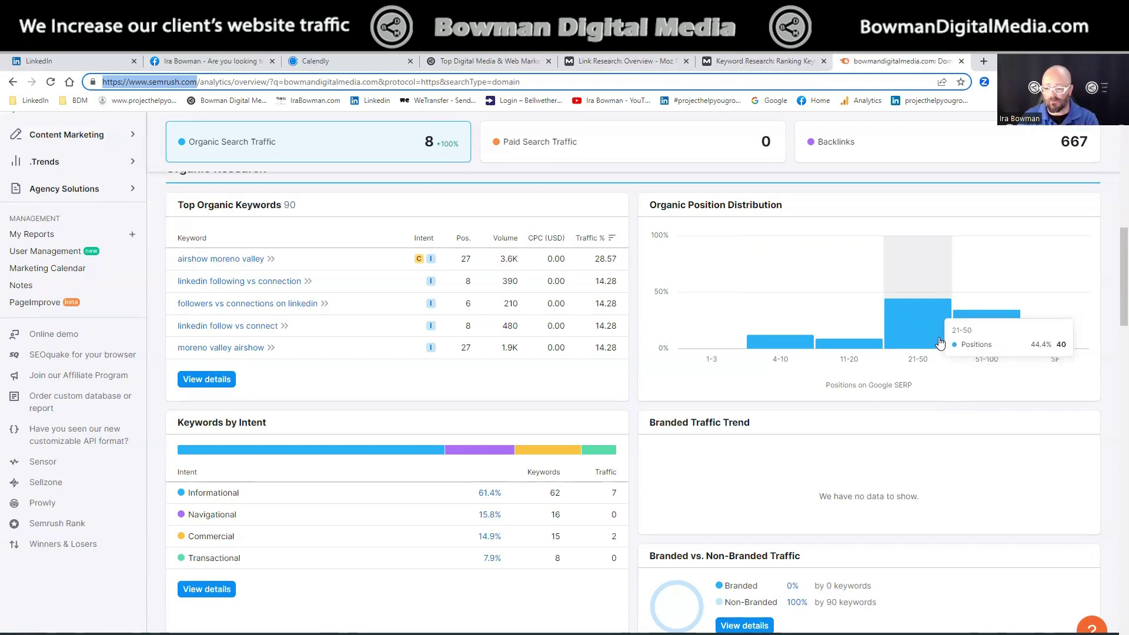
pyautogui.moveTo(978, 352)
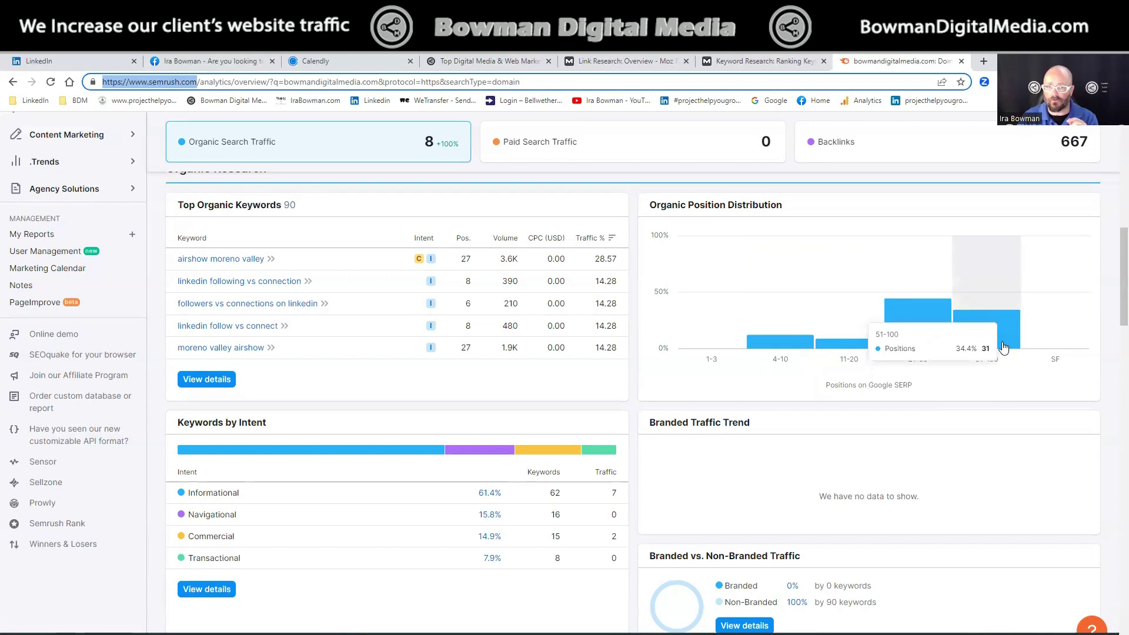
pyautogui.moveTo(1015, 343)
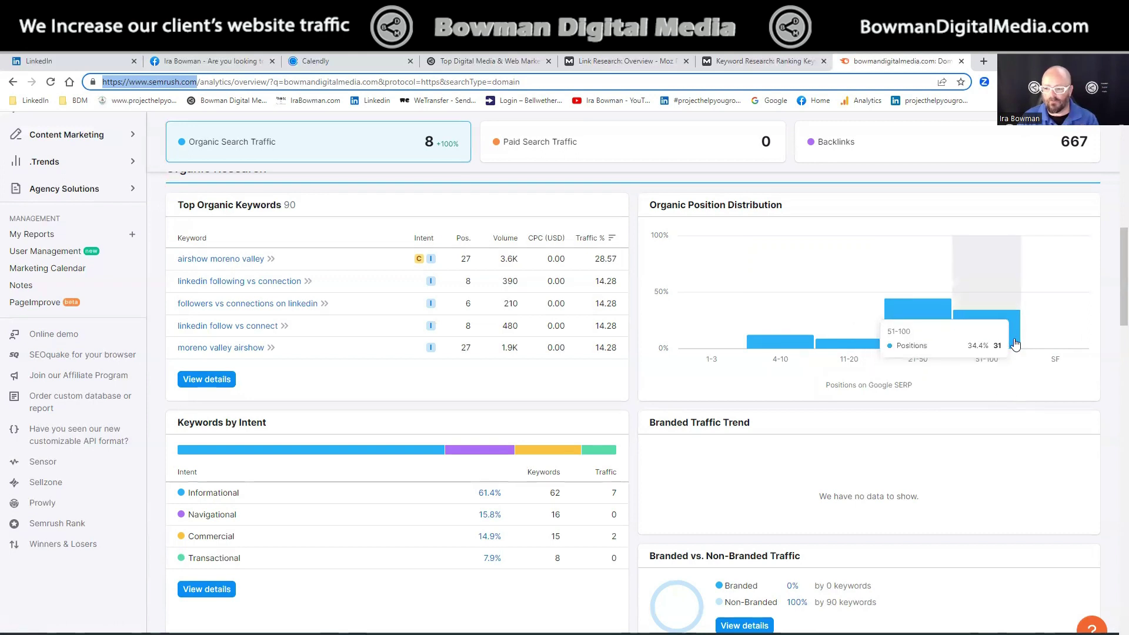